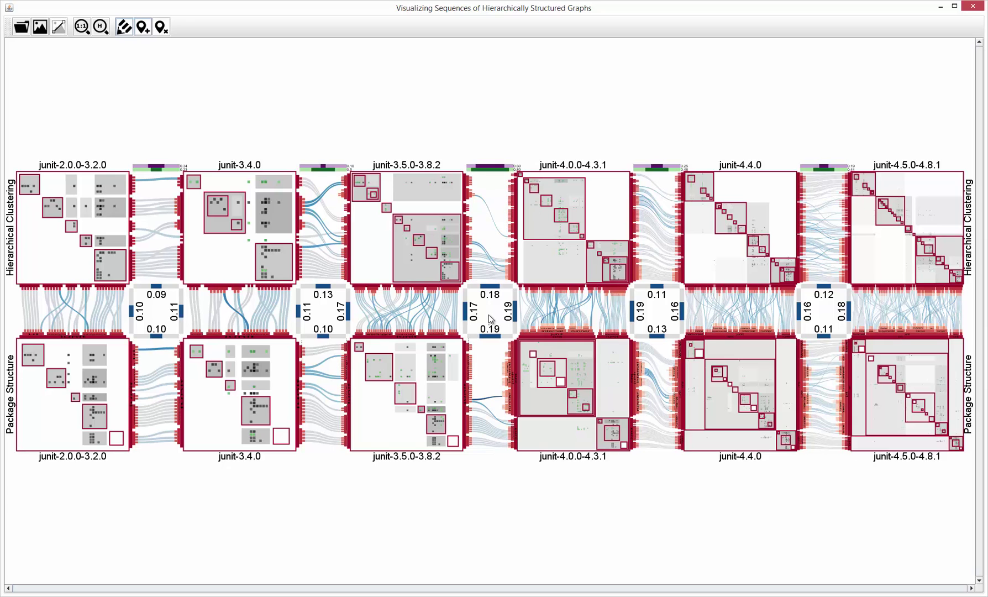
Examine the whole sequence of JUnit versions in a far zoomed-out overview.
scroll(489, 314, "down", 5)
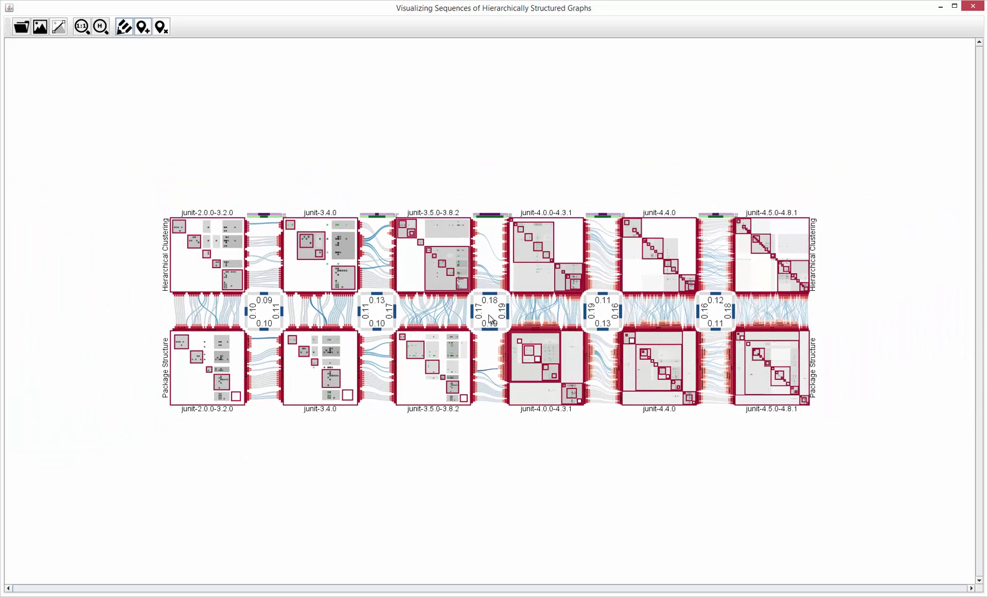
scroll(488, 316, "down", 4)
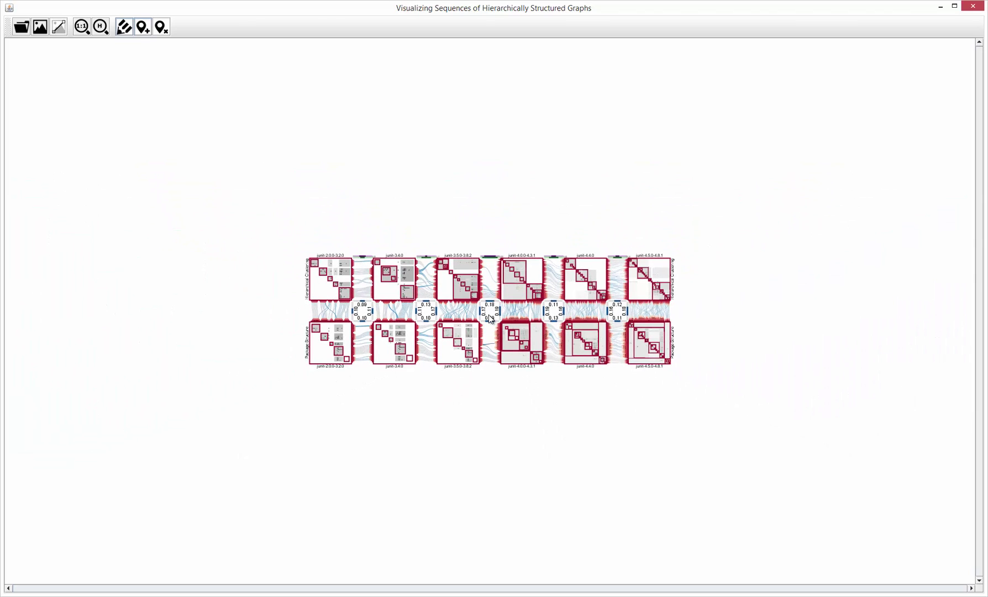
scroll(488, 317, "down", 1)
scroll(489, 318, "down", 1)
scroll(489, 318, "down", 2)
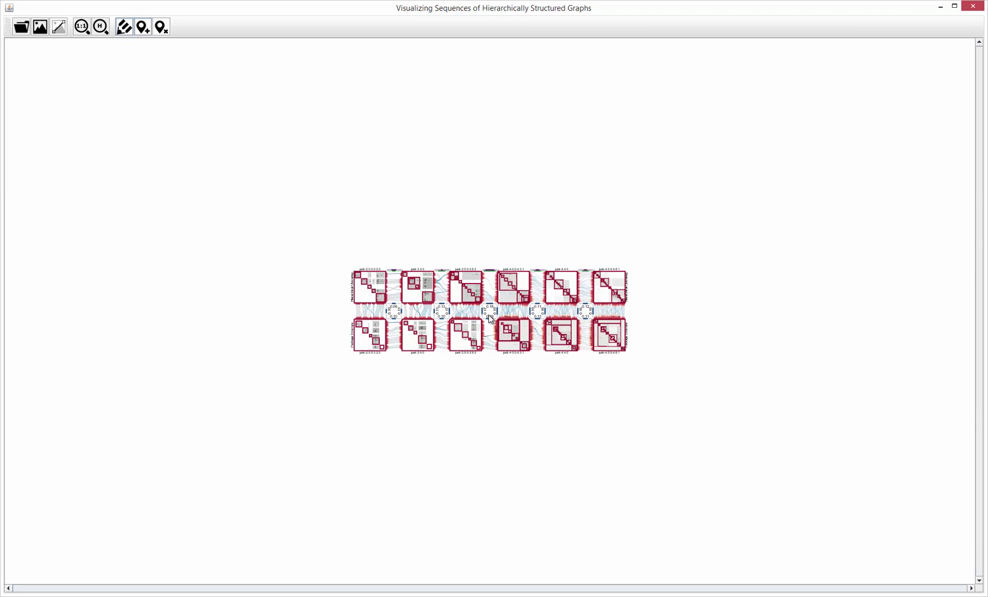
scroll(489, 315, "down", 1)
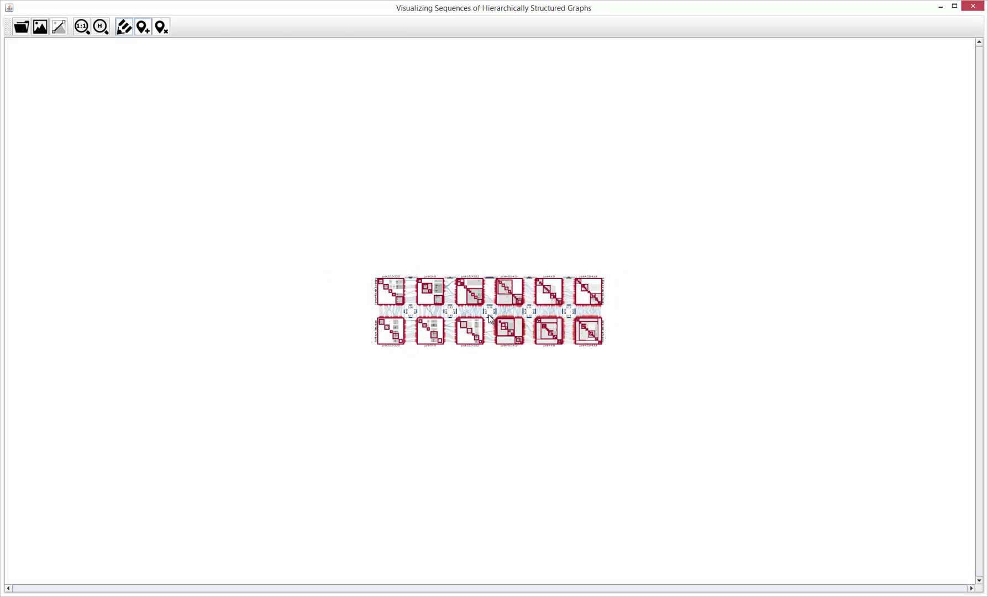
scroll(490, 317, "down", 2)
scroll(489, 318, "up", 2)
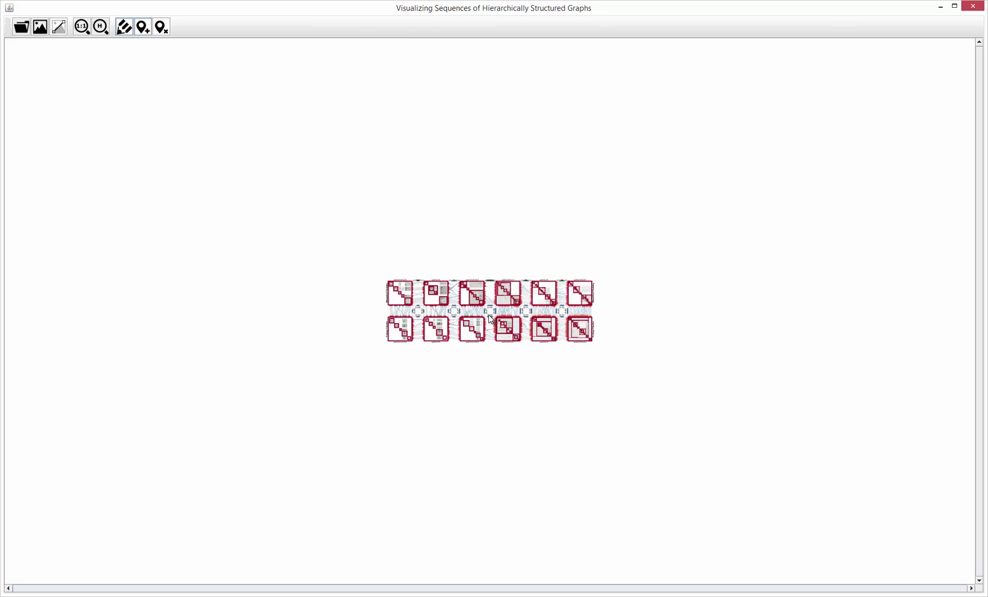
Highlight the TestSuite class in junit-2.0.0-3.2.0 and inspect its link between the hierarchical clustering and the package structure.
left_click(82, 27)
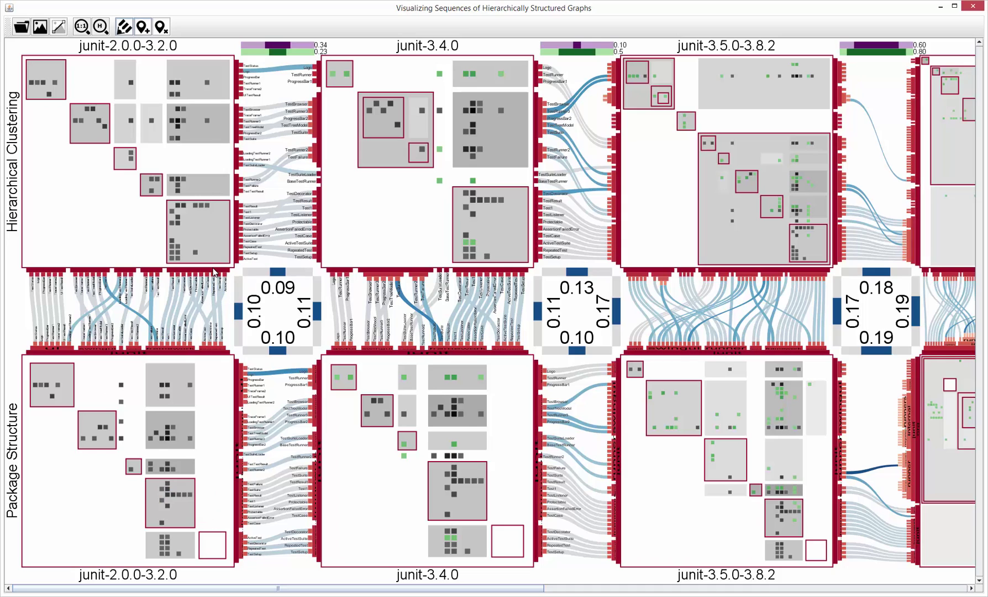
left_click(134, 314)
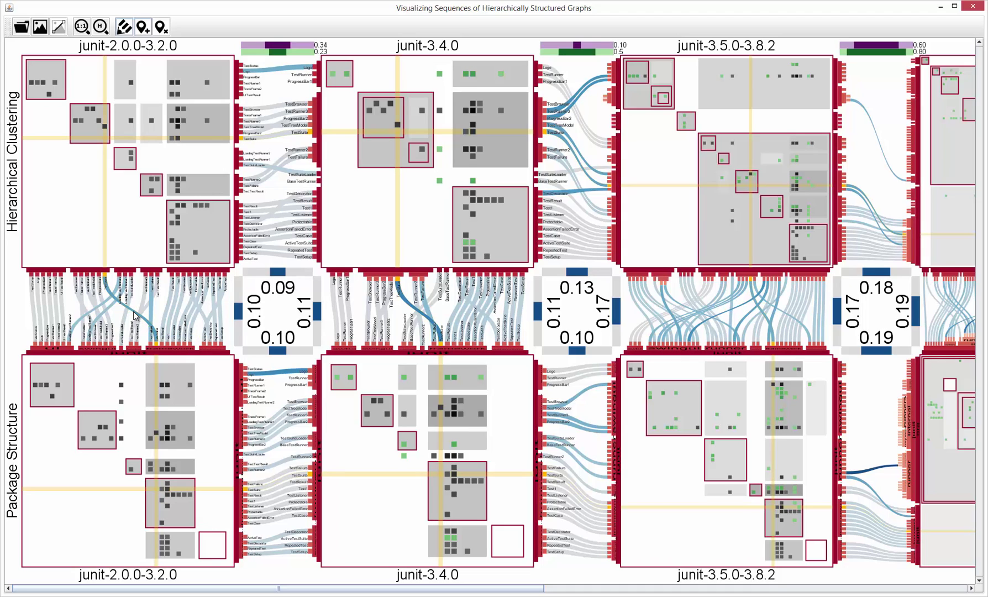
scroll(133, 314, "up", 5)
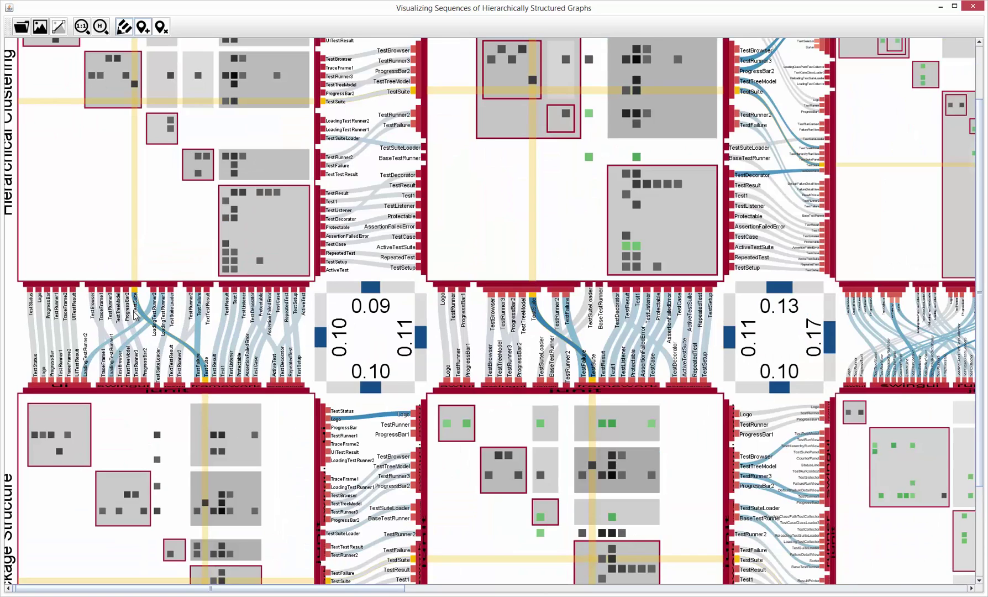
scroll(134, 316, "up", 2)
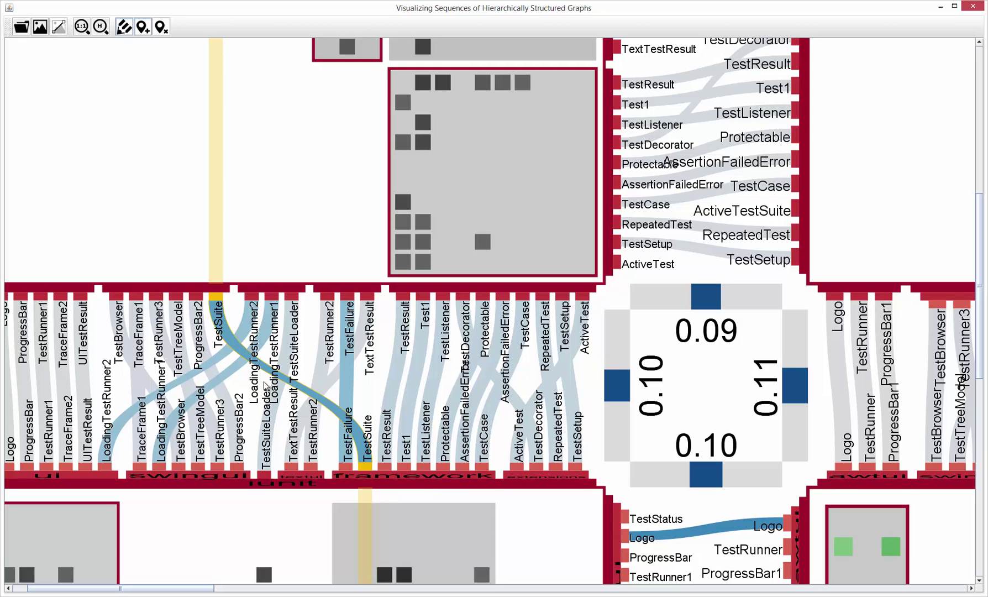
Compare the extensions and framework packages of junit-2.0.0-3.2.0 with its largest cluster by highlighting each, and clear the highlighting.
left_click(101, 27)
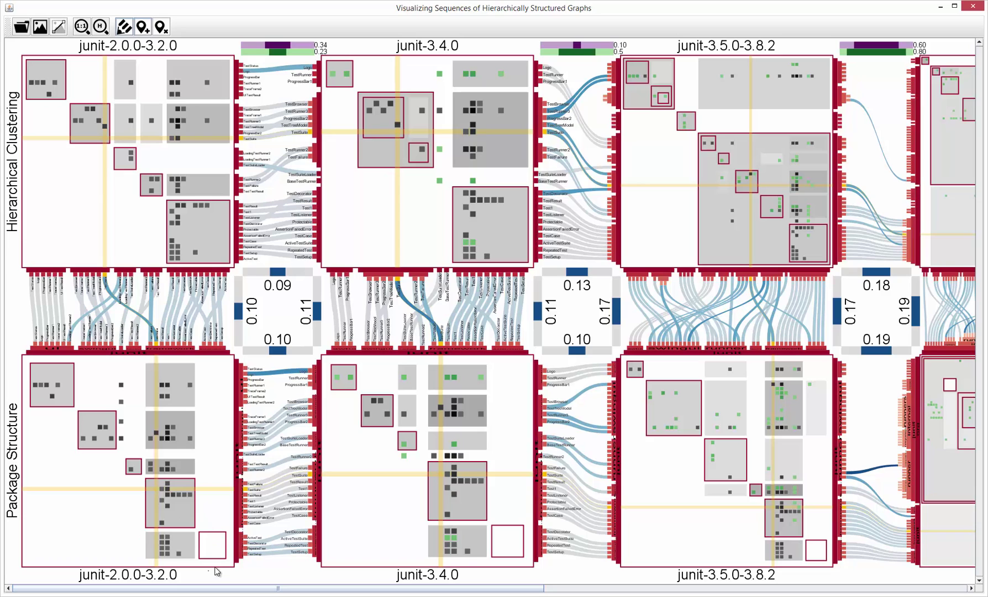
left_click(214, 551)
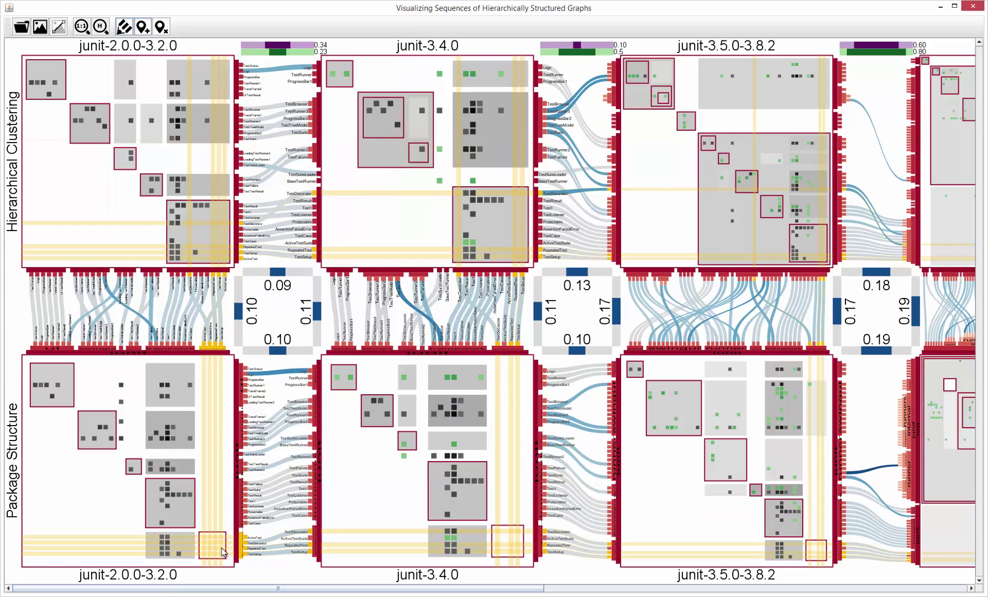
left_click(166, 348)
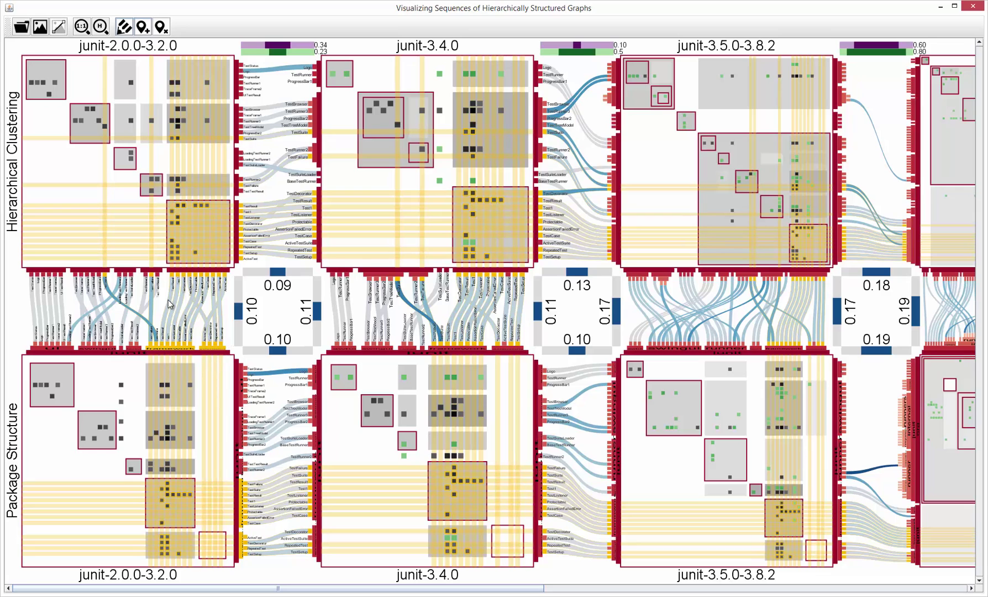
left_click(197, 273)
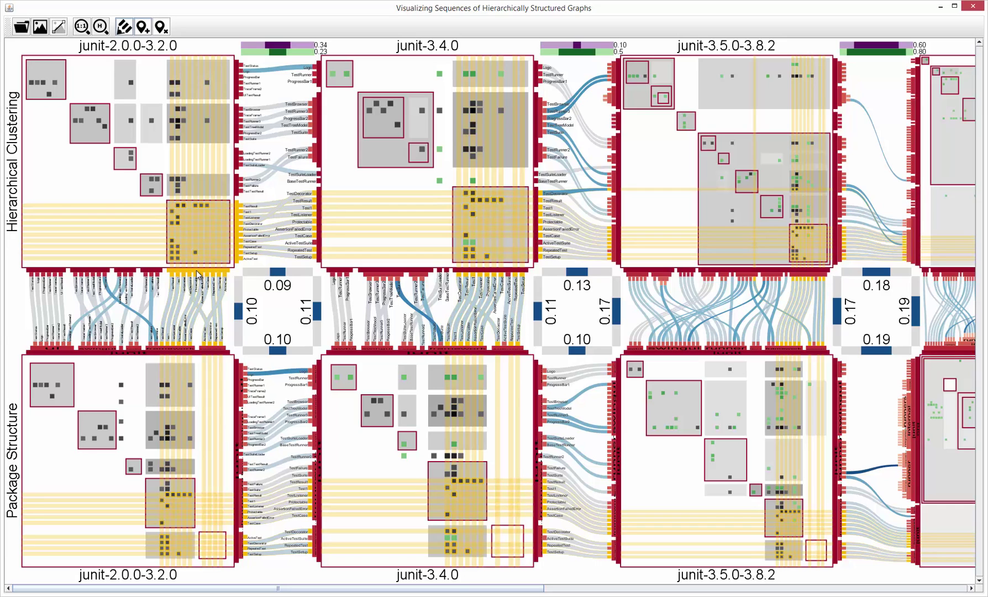
left_click(161, 303)
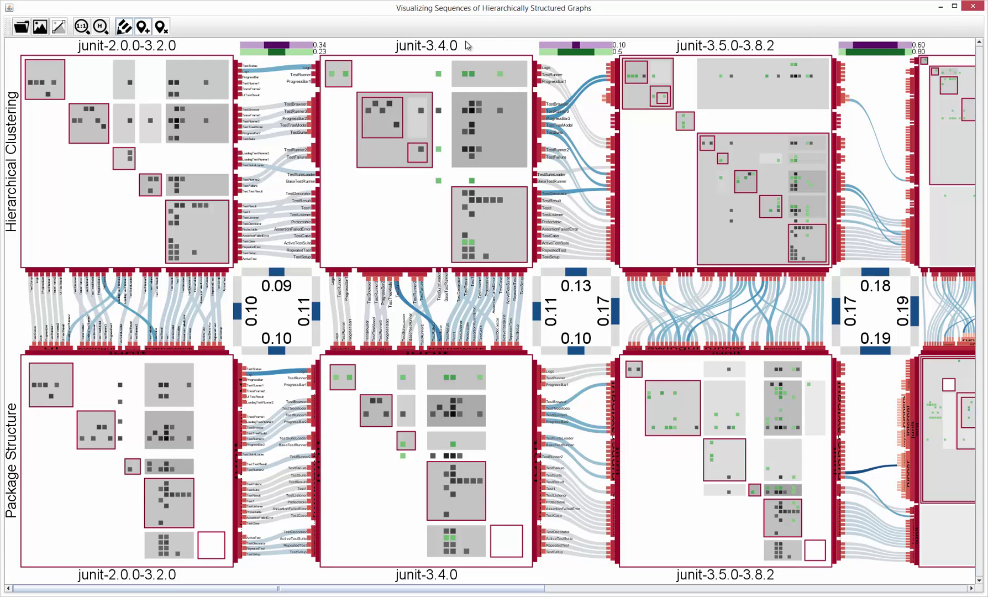
Highlight the Sorter class between the package structures of junit-3.5.0-3.8.2 and junit-4.0.0-4.3.1 and inspect the surrounding class links.
left_click_drag(455, 44, 319, 38)
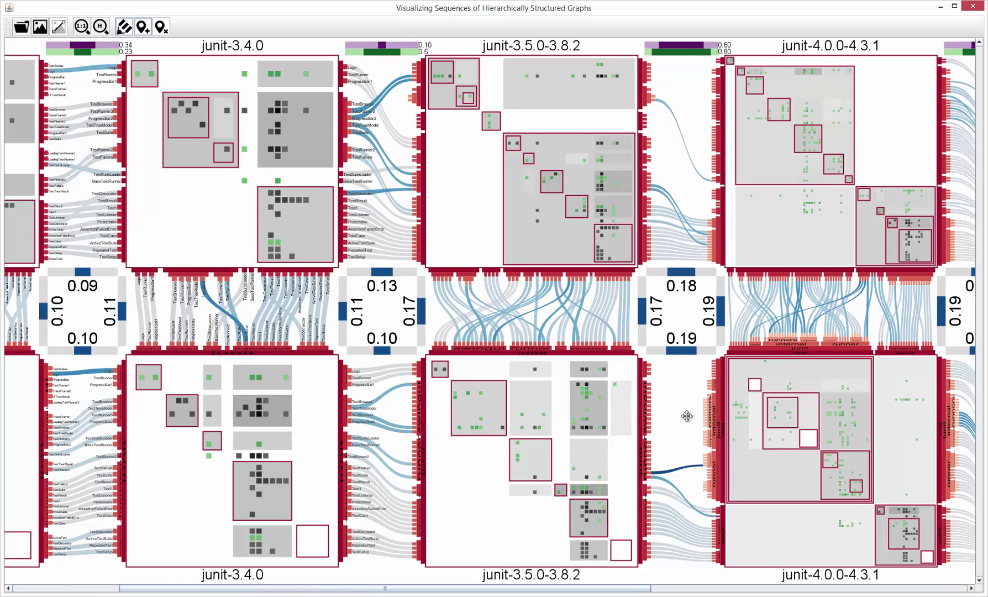
left_click_drag(686, 412, 536, 407)
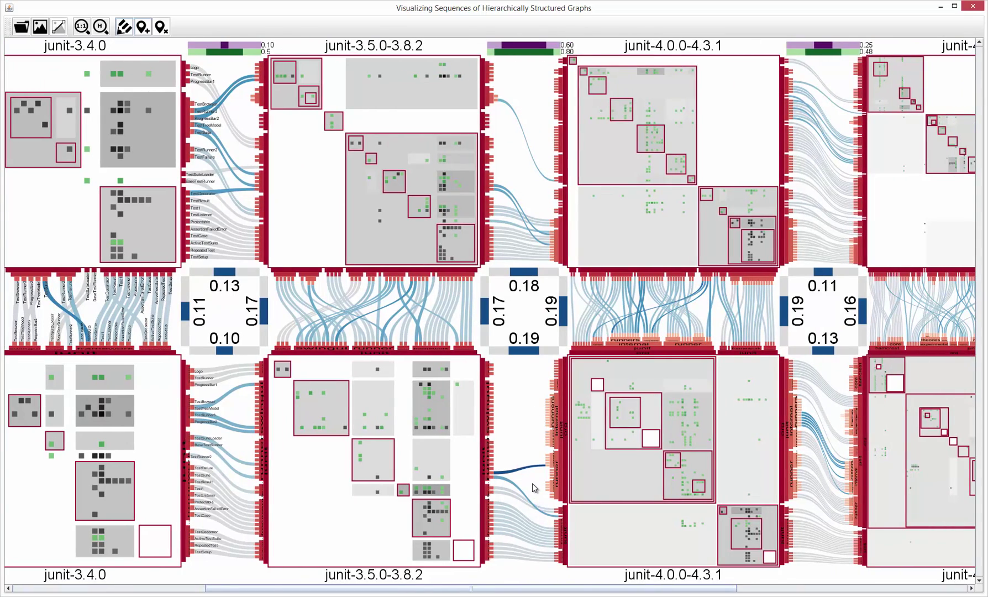
scroll(532, 483, "up", 4)
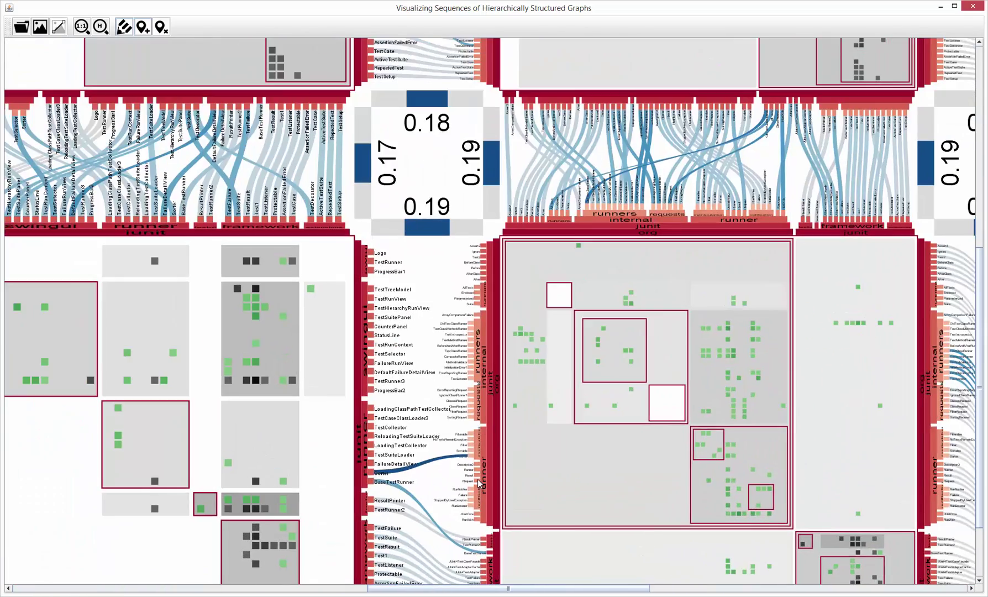
scroll(478, 484, "up", 2)
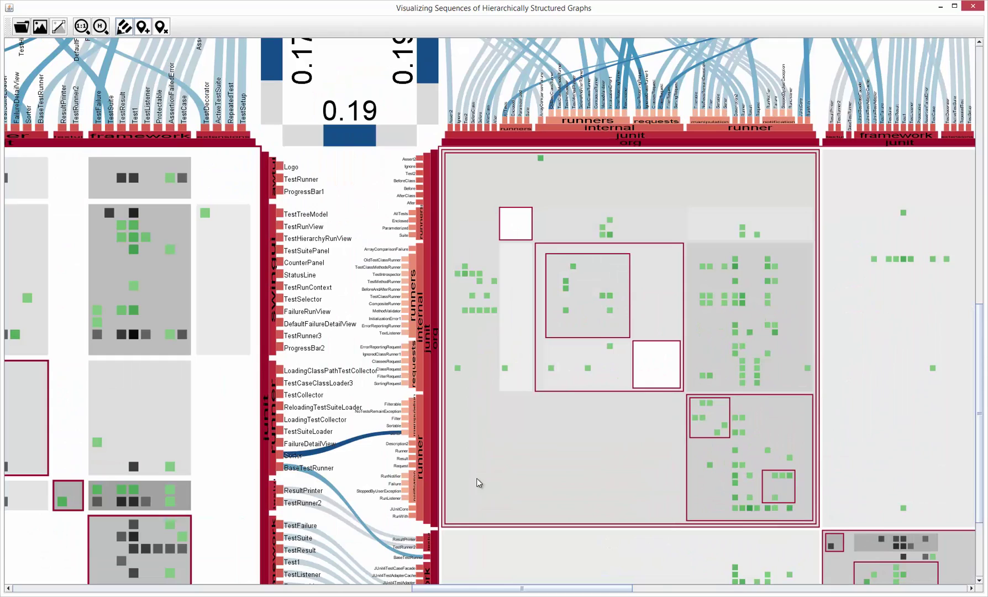
left_click(436, 344)
left_click_drag(375, 467, 492, 384)
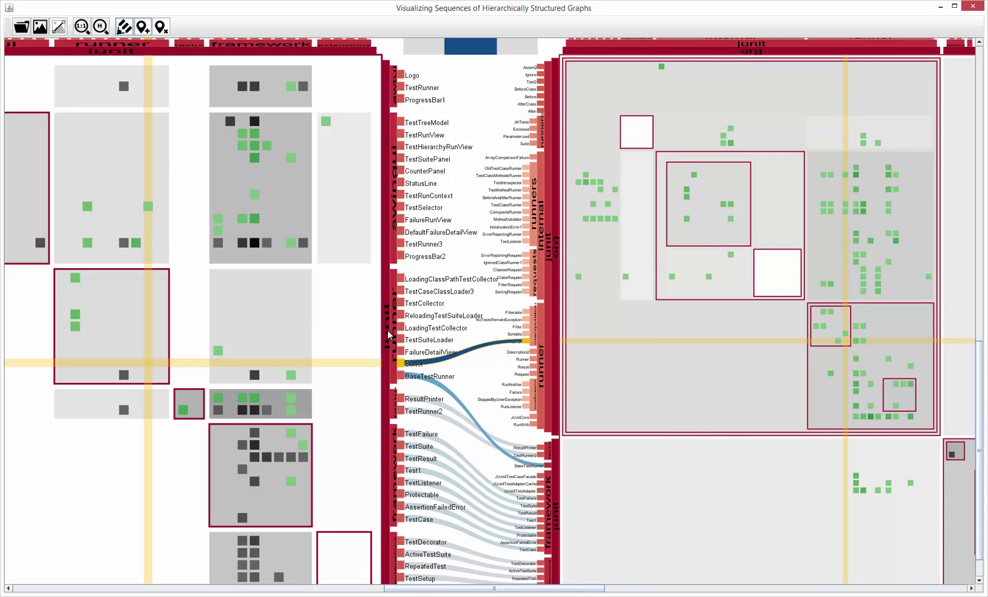
left_click_drag(472, 390, 437, 507)
left_click_drag(425, 191, 427, 258)
Compare the top-level junit package of junit-4.0.0-4.3.1 with the last large cluster of its hierarchical clustering by highlighting each.
left_click(99, 27)
left_click_drag(126, 216, 498, 206)
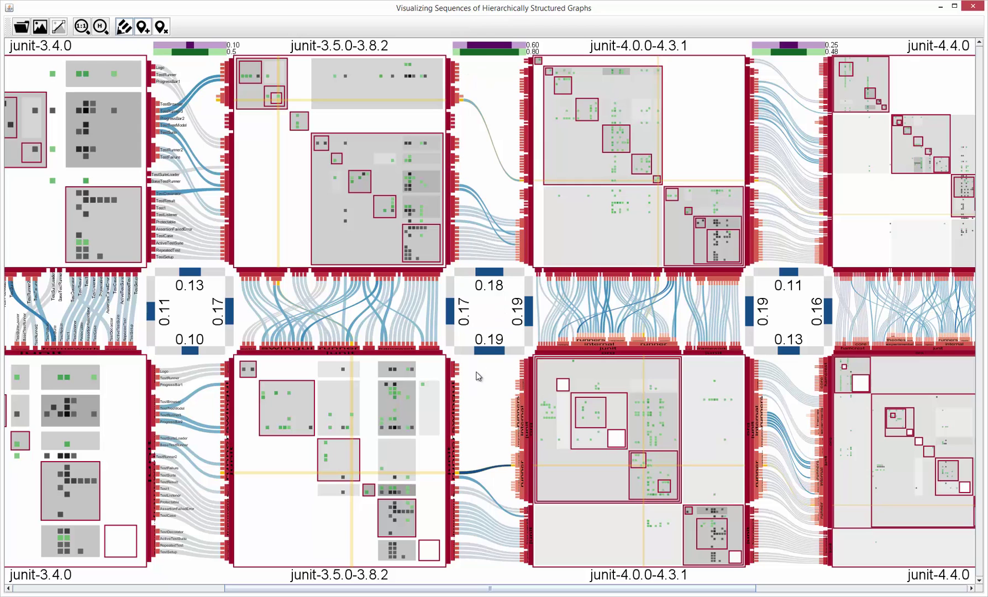
left_click_drag(502, 376, 201, 350)
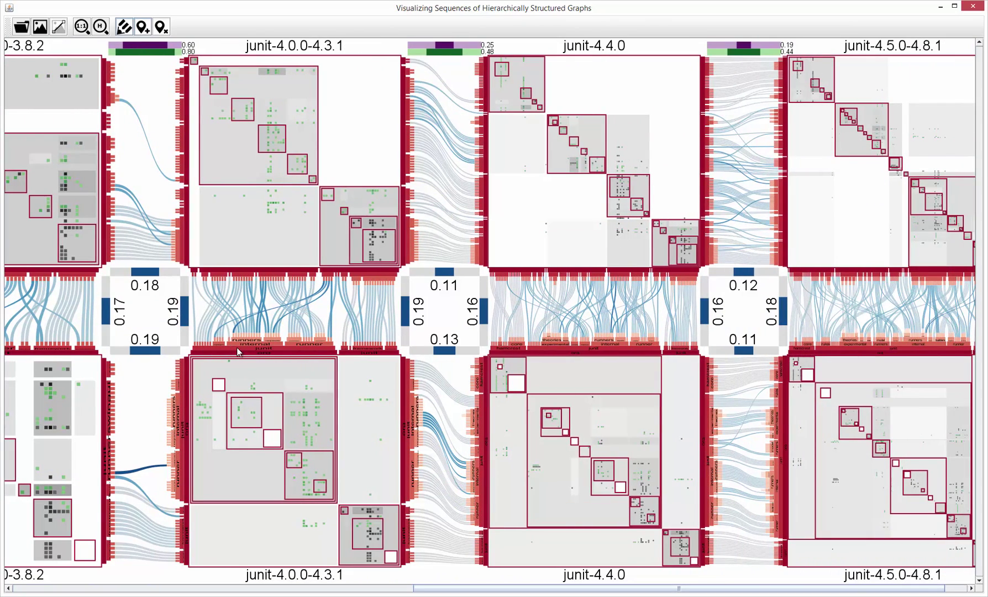
left_click(375, 351)
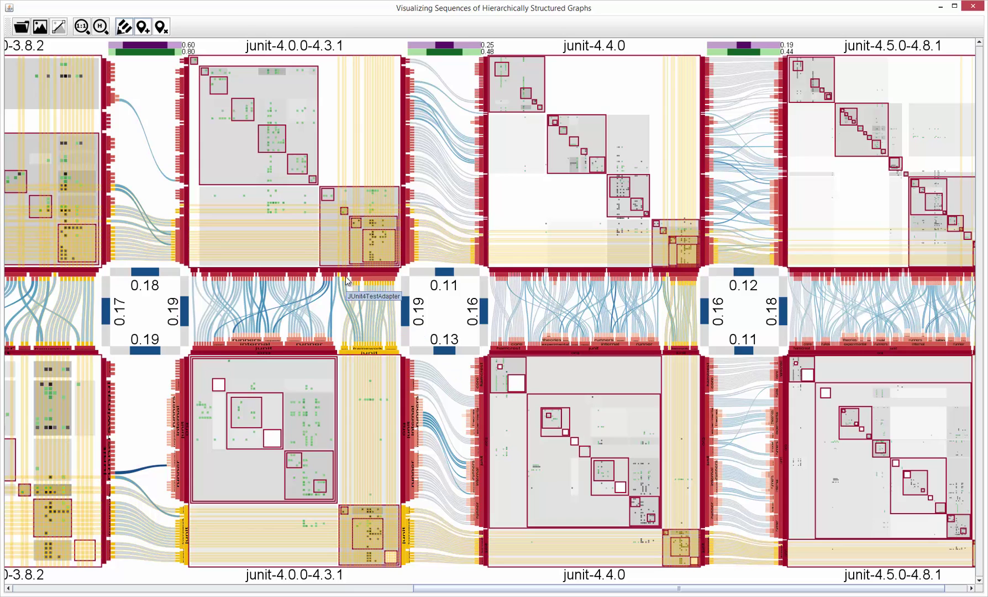
left_click(330, 230)
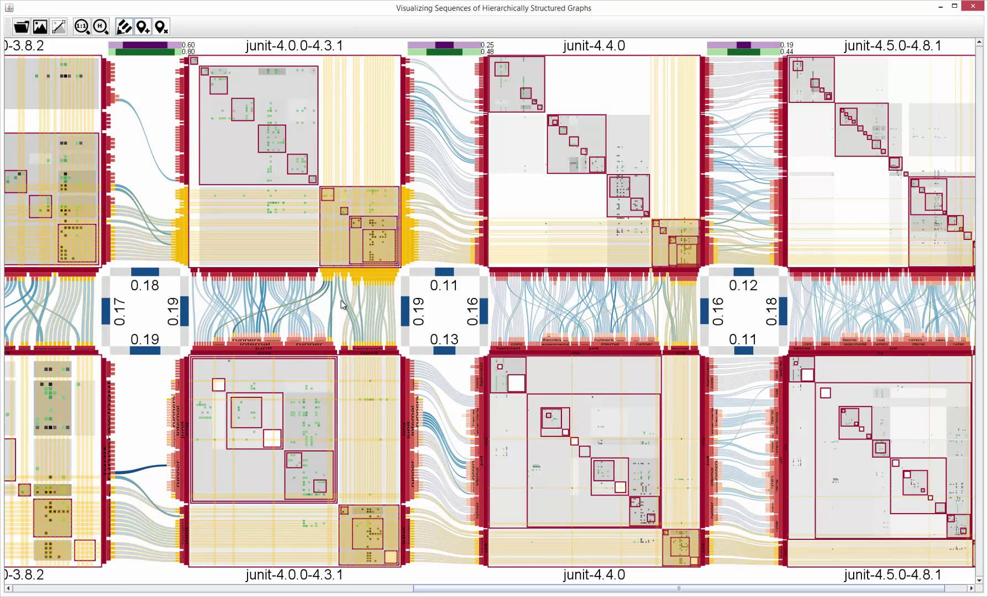
left_click(657, 365)
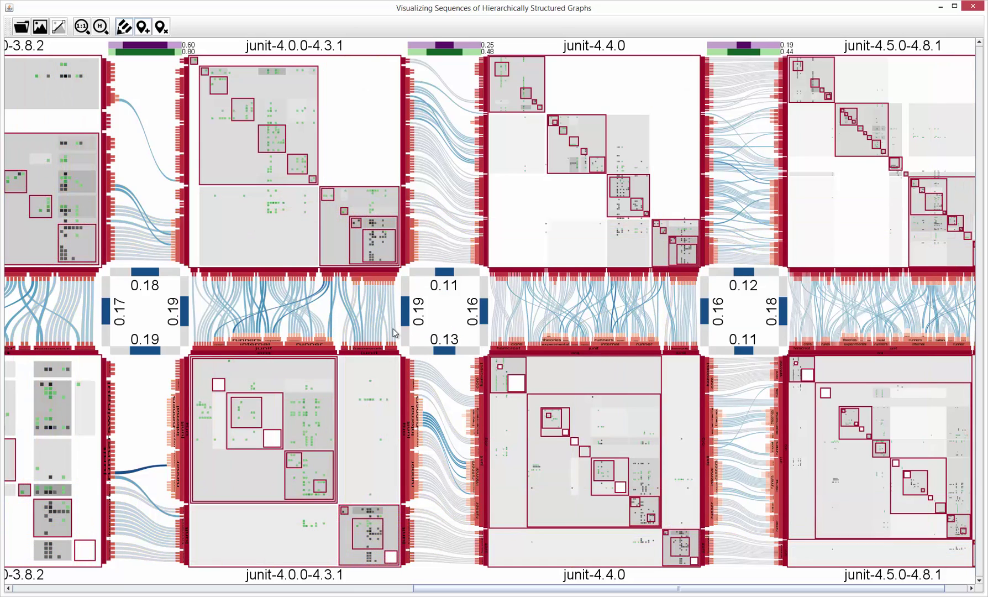
Highlight the top-level junit package of junit-4.4.0 to trace it into junit-4.5.0-4.8.1, and clear the highlighting.
left_click(677, 354)
left_click_drag(731, 315, 661, 315)
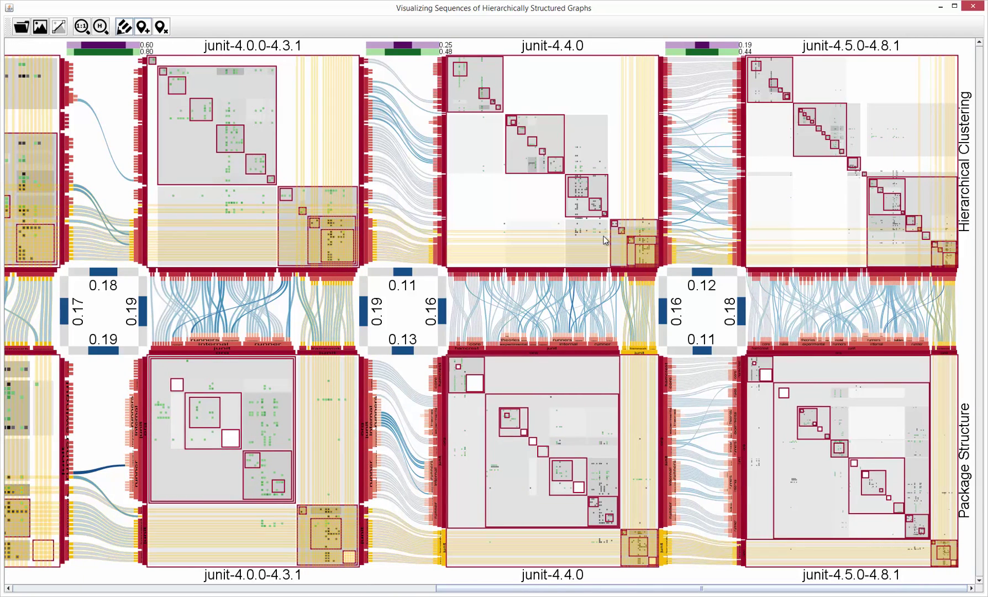
left_click(710, 313)
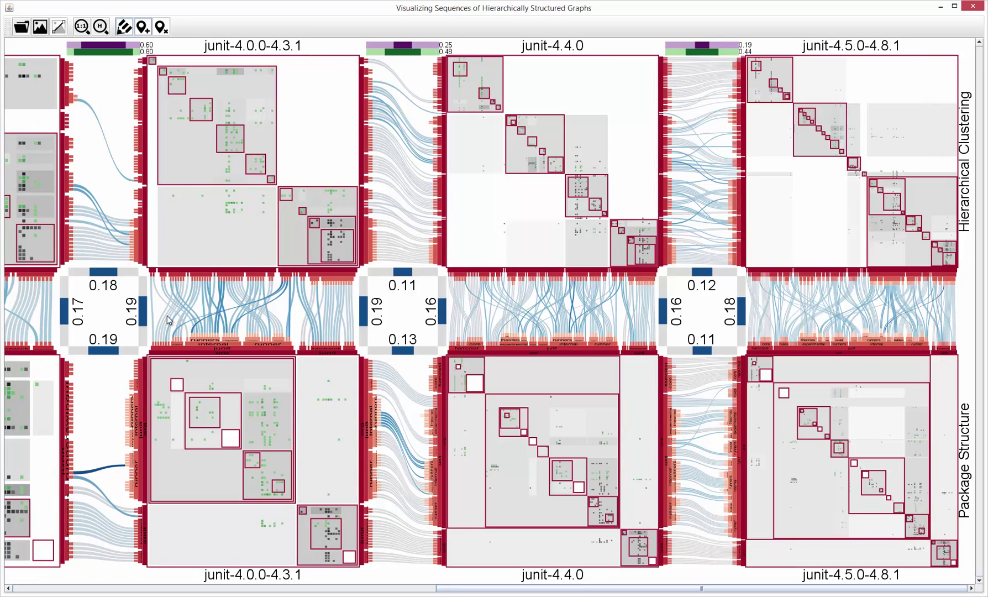
Highlight the hamcrest package in the package structure of junit-4.4.0 and show it at full matrix height.
left_click(191, 332)
scroll(191, 332, "up", 5)
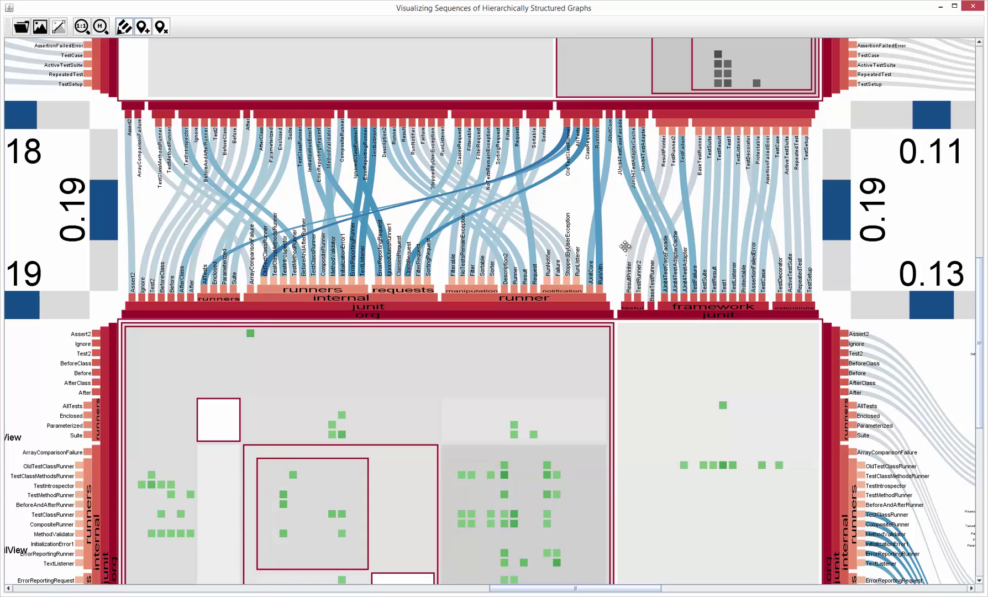
left_click_drag(626, 246, 581, 244)
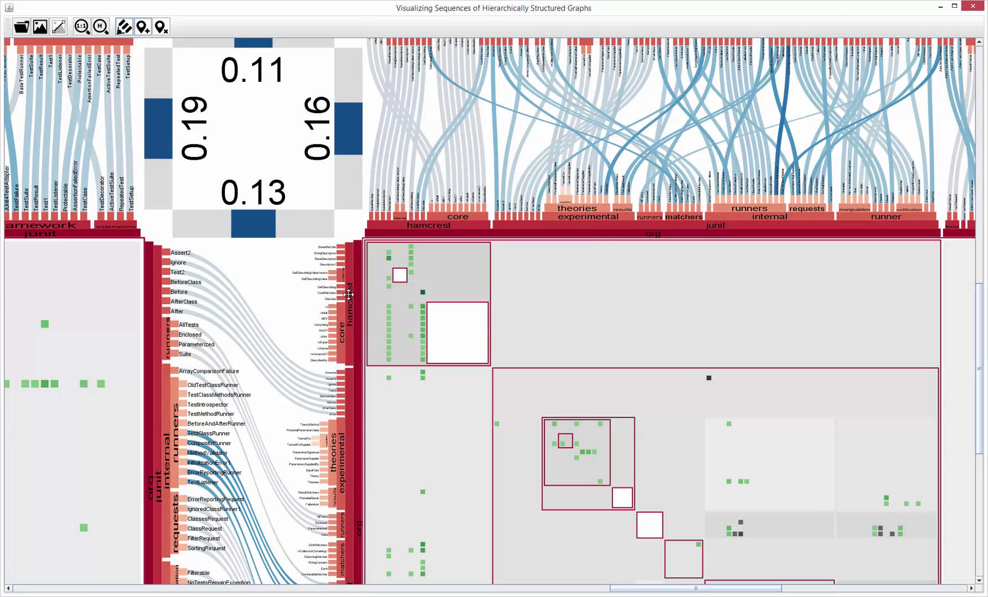
left_click(349, 299)
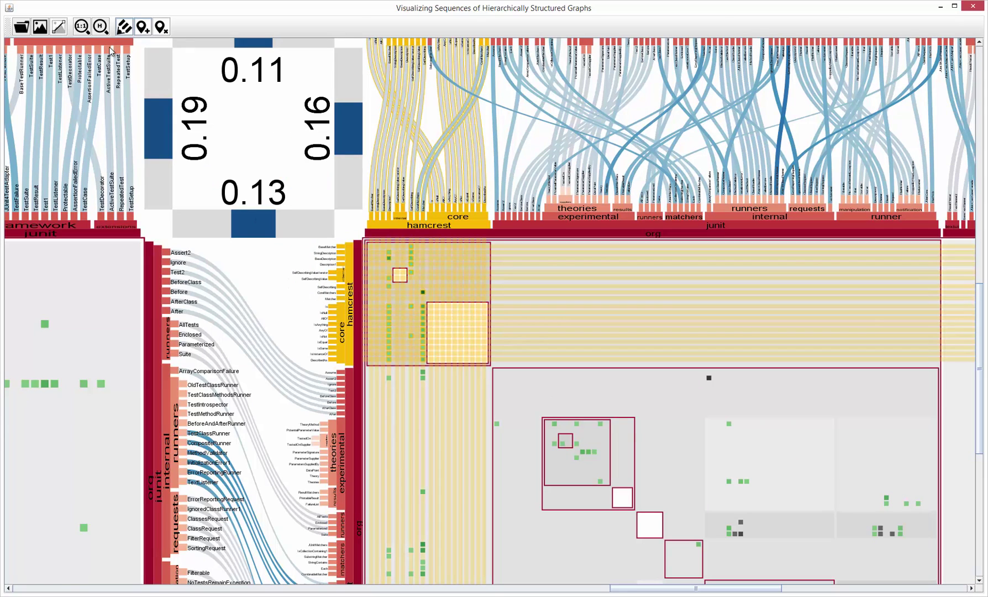
left_click(99, 29)
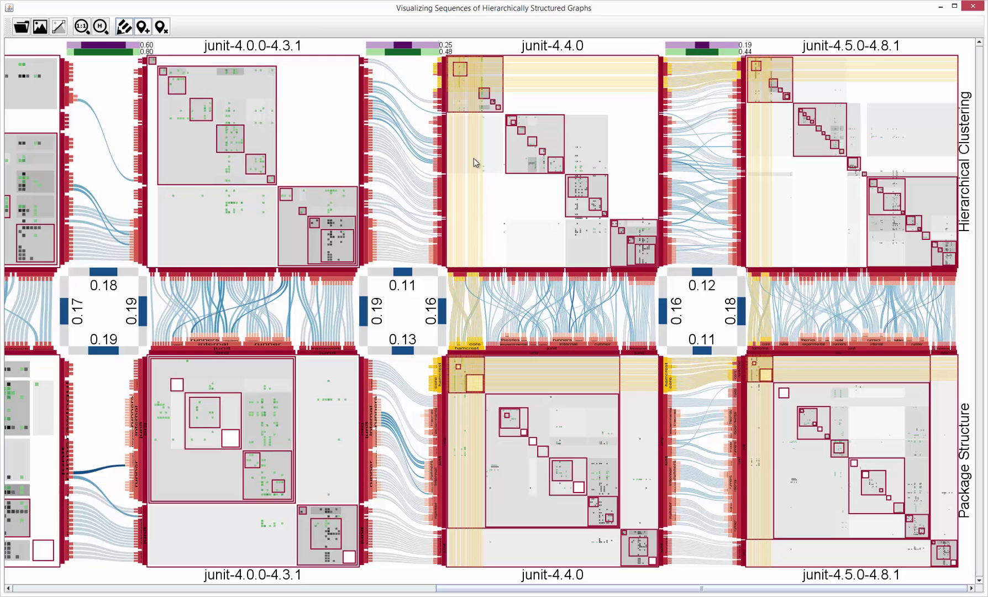
Highlight the first large cluster of junit-4.4.0, and the hamcrest package of junit-4.5.0-4.8.1.
left_click(471, 109)
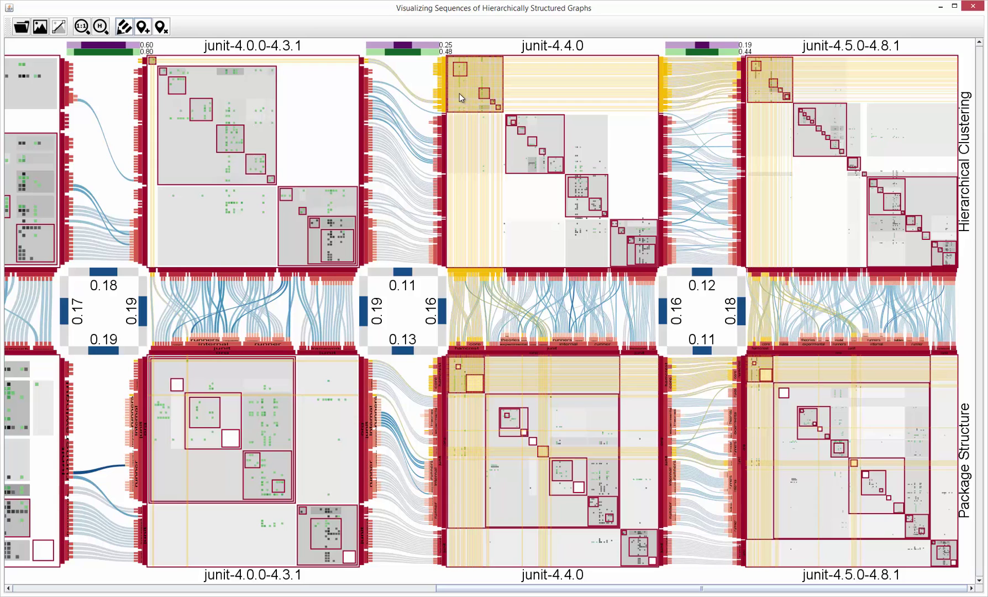
left_click(425, 86)
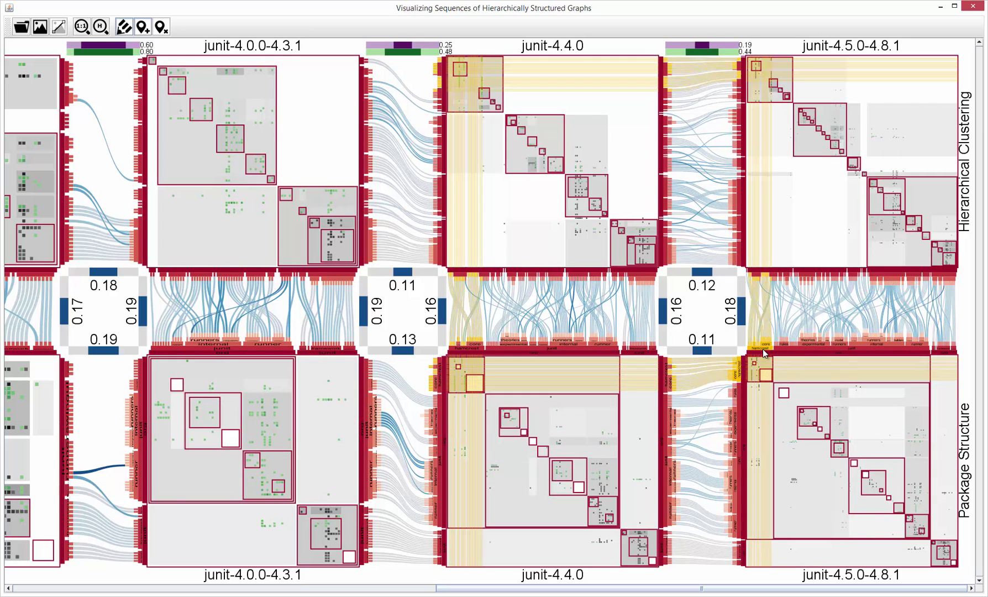
Highlight the internal runners package of junit-4.0.0-4.3.1 to trace it into junit-4.4.0, and clear the highlighting.
left_click(376, 426)
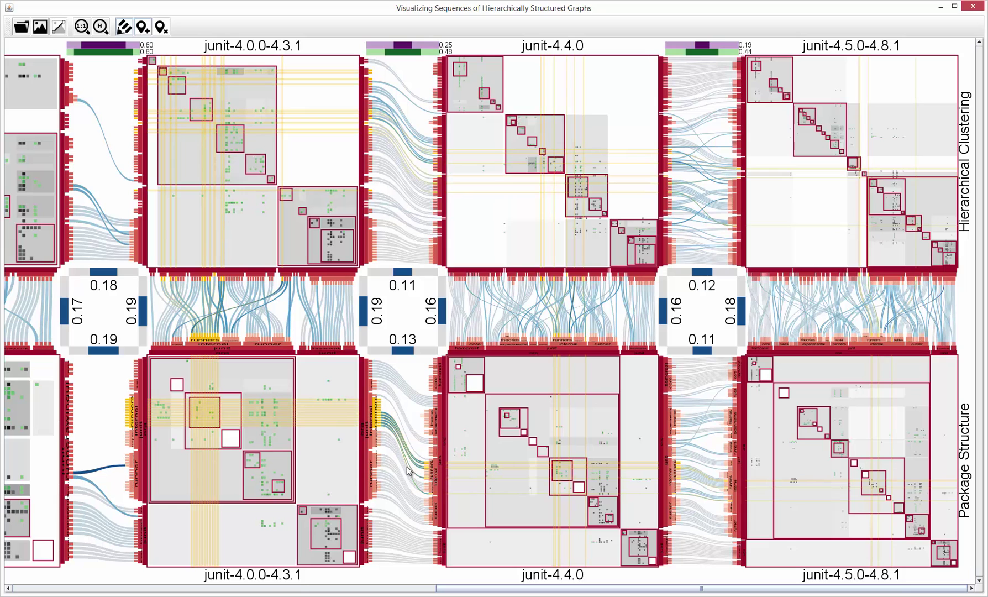
left_click(911, 458)
Highlight the darkest blue link of junit-4.5.0-4.8.1 that connects a class in the internal runners package with the last cluster.
scroll(959, 316, "up", 5)
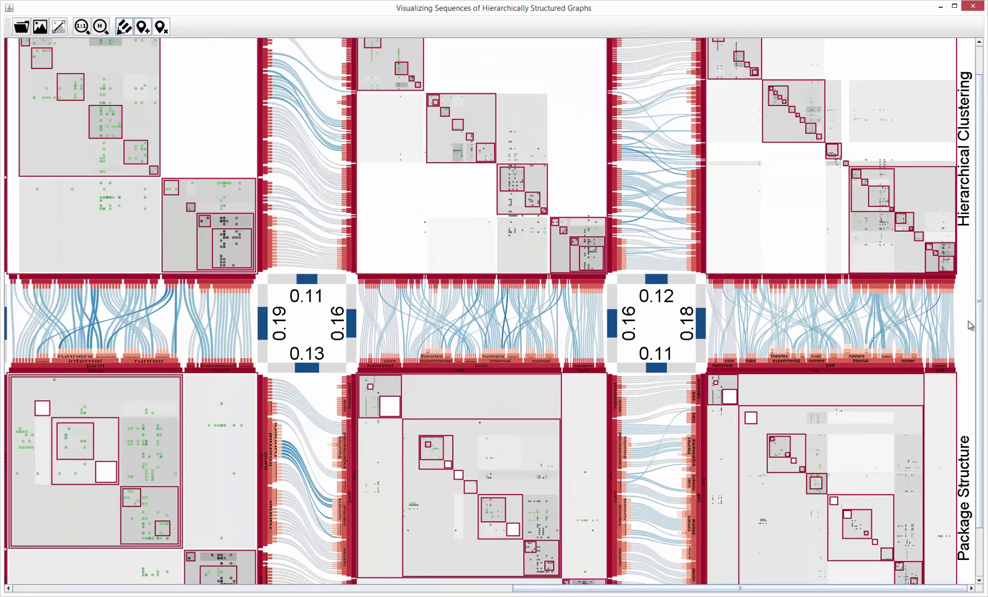
scroll(972, 400, "up", 6)
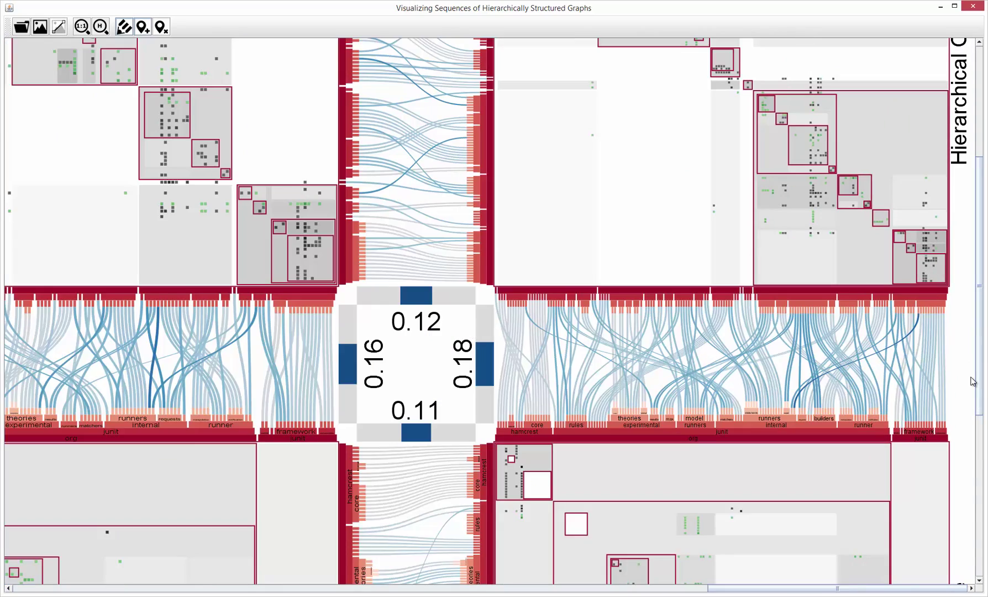
scroll(973, 381, "up", 2)
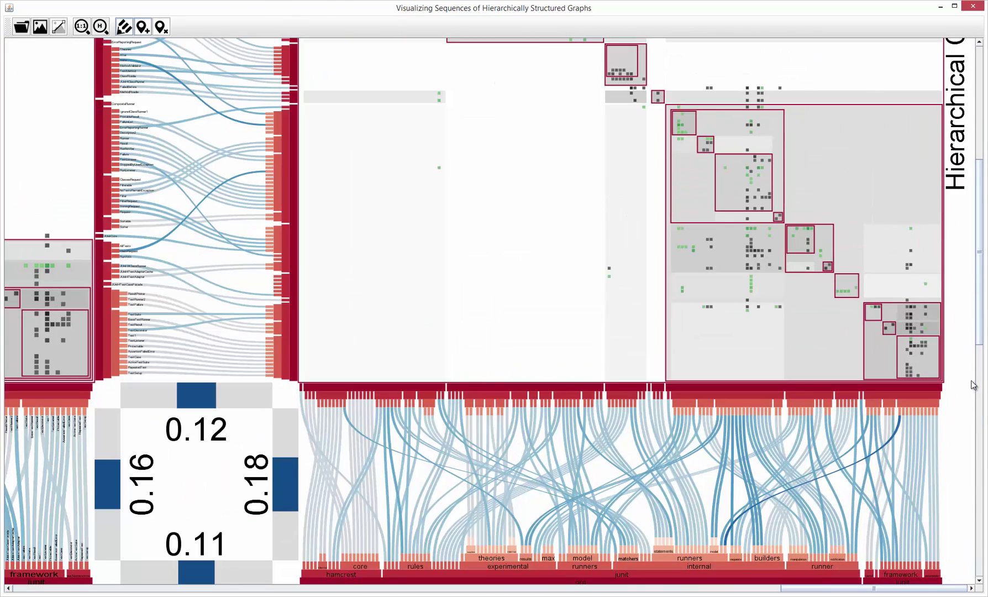
left_click_drag(973, 395, 970, 203)
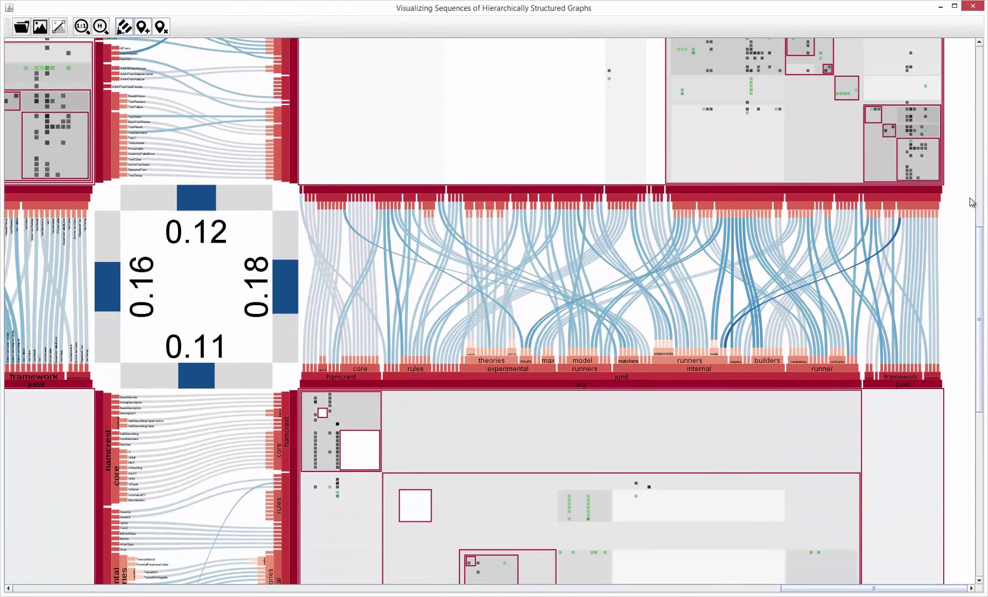
scroll(970, 203, "up", 3)
scroll(971, 202, "up", 2)
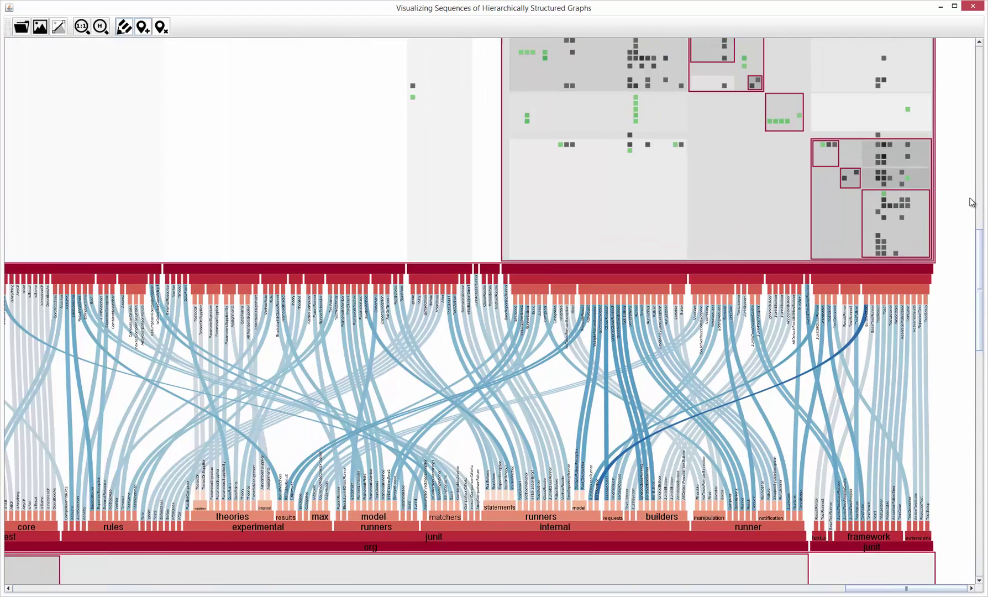
left_click_drag(959, 331, 888, 199)
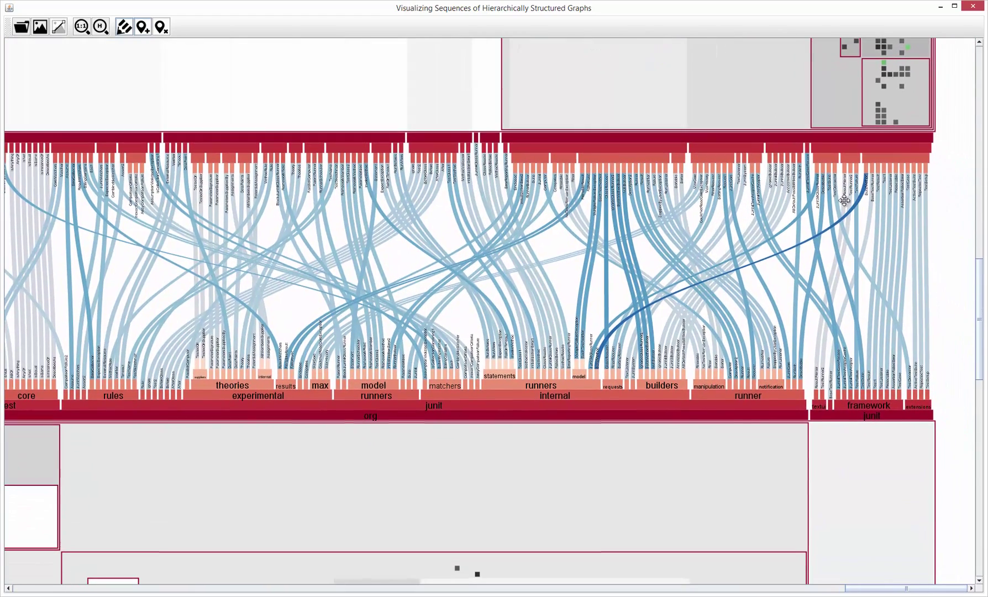
left_click(599, 356)
scroll(601, 359, "up", 1)
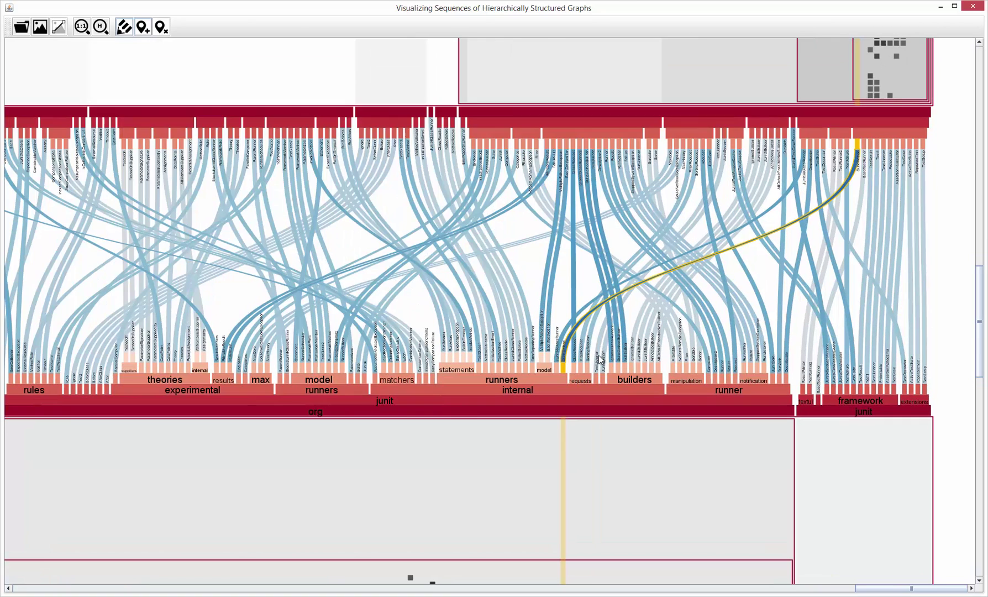
Highlight the internal package and the neighbouring runner package of junit-4.4.0 to trace them across versions and clusters.
scroll(600, 359, "down", 5)
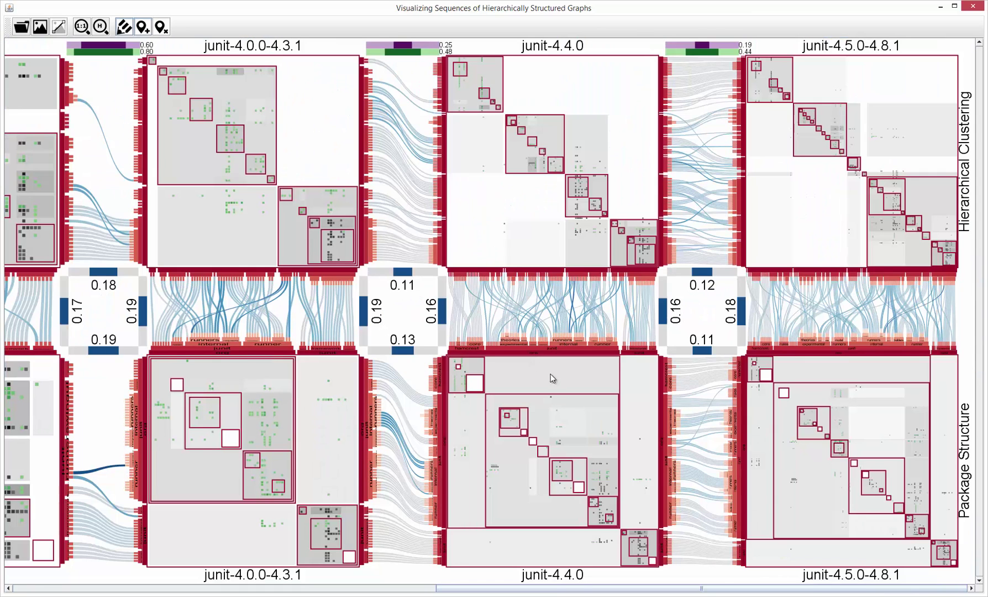
left_click(582, 473)
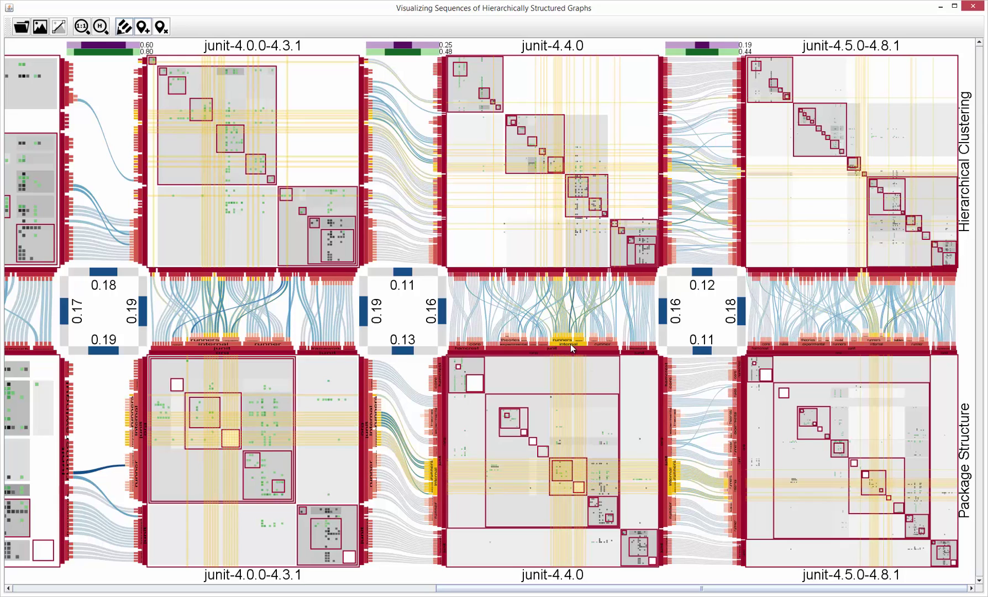
left_click(606, 343)
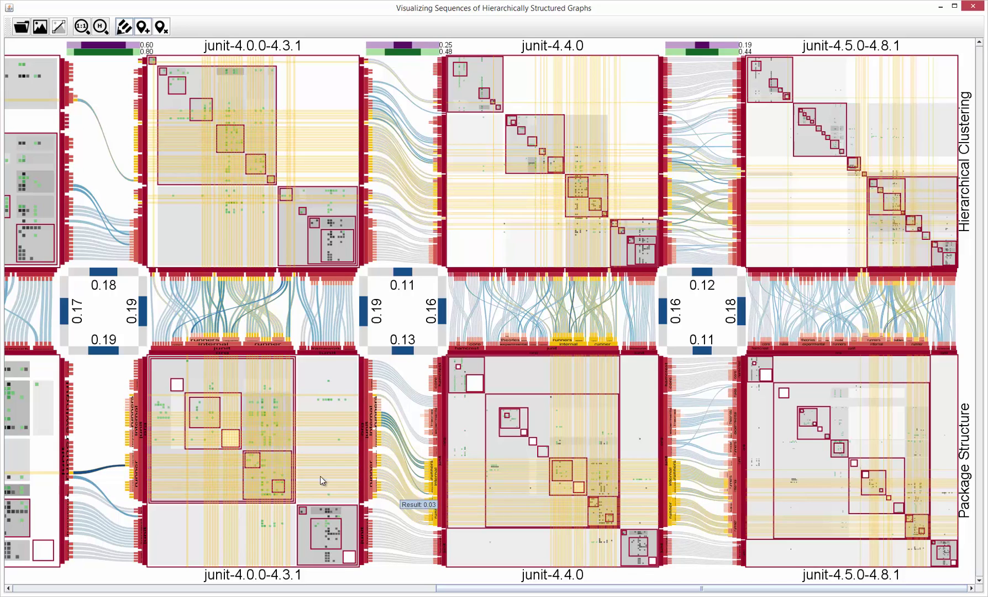
Highlight the internal package and the runner package of junit-4.0.0-4.3.1, and clear the highlighting.
left_click(232, 412)
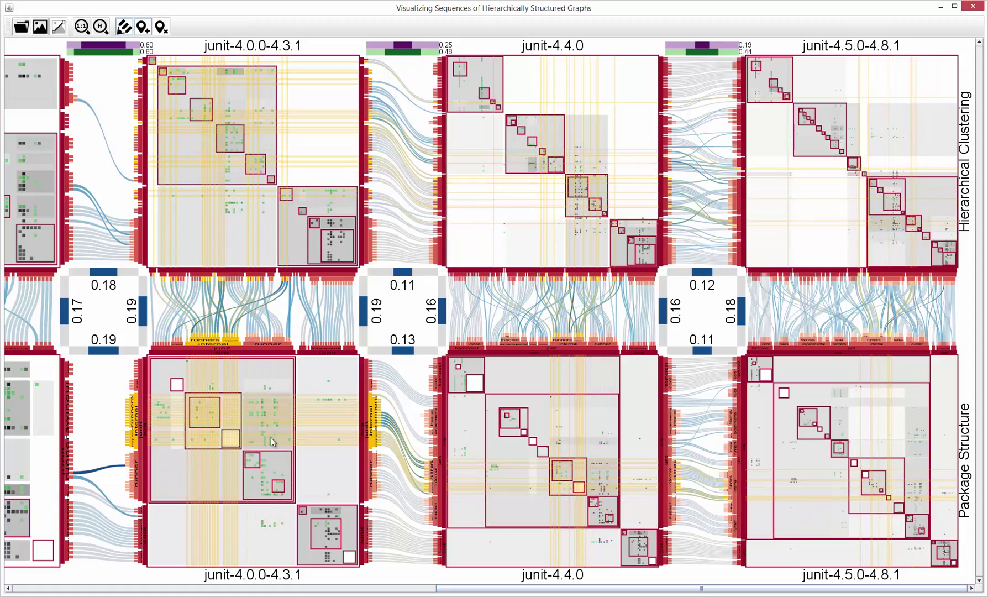
left_click(284, 461)
left_click(104, 408)
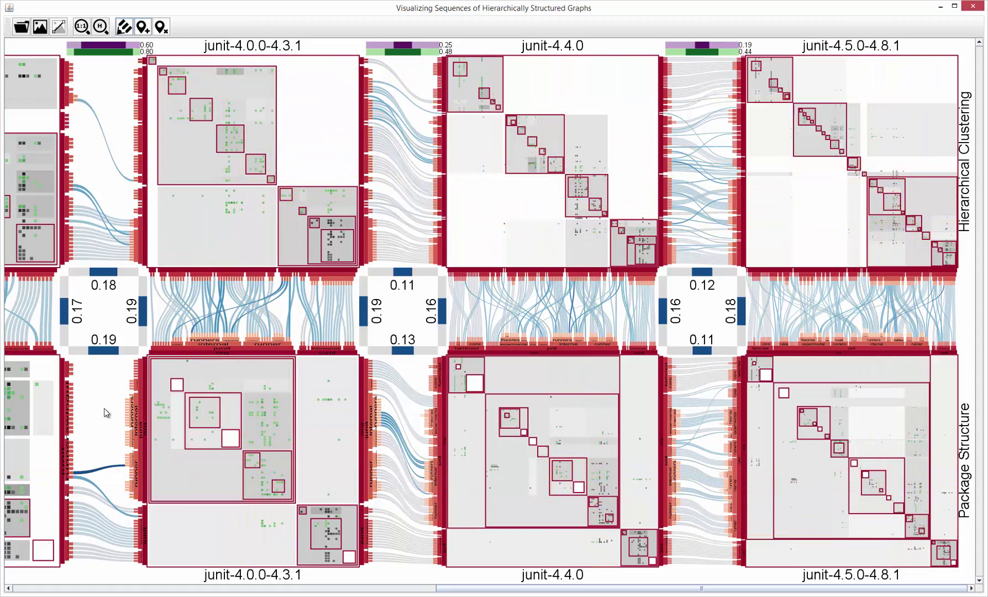